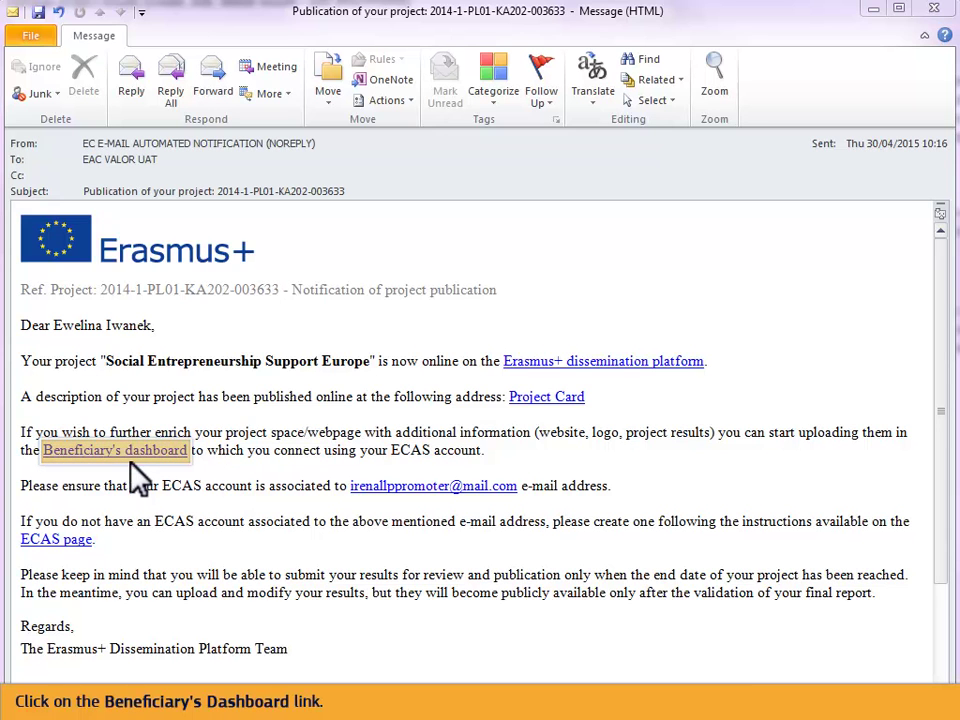
# Follow the Beneficiary's dashboard link in the Outlook project publication notification e-mail
pyautogui.click(104, 450)
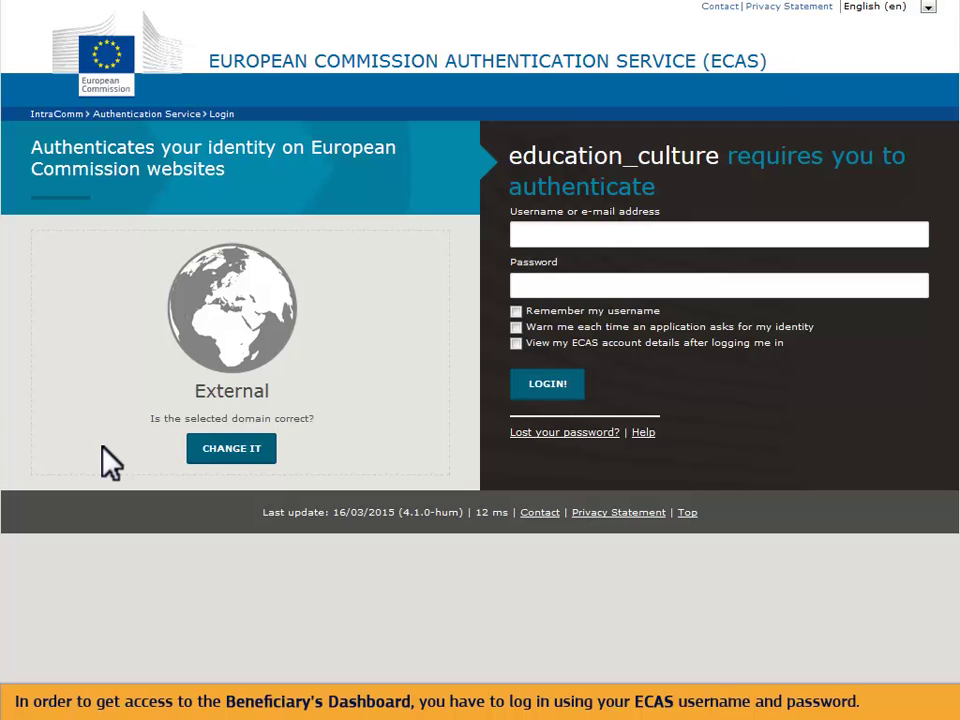
# Log in to ECAS with the account username and password
pyautogui.write('f63b025')
pyautogui.press('Tab')
pyautogui.write('••••••••••')
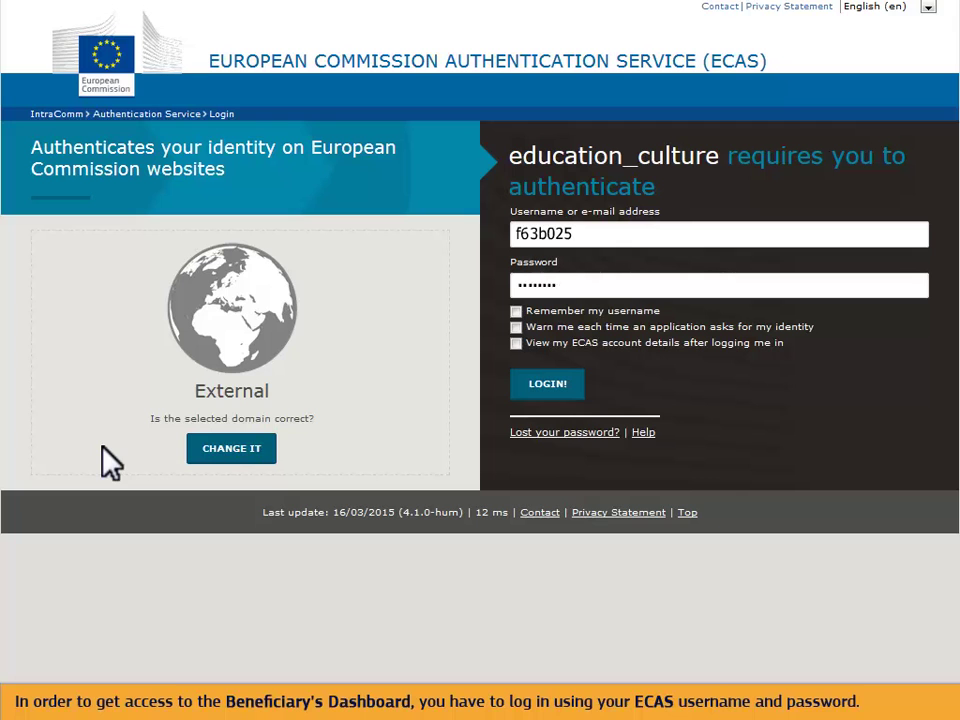
pyautogui.click(540, 390)
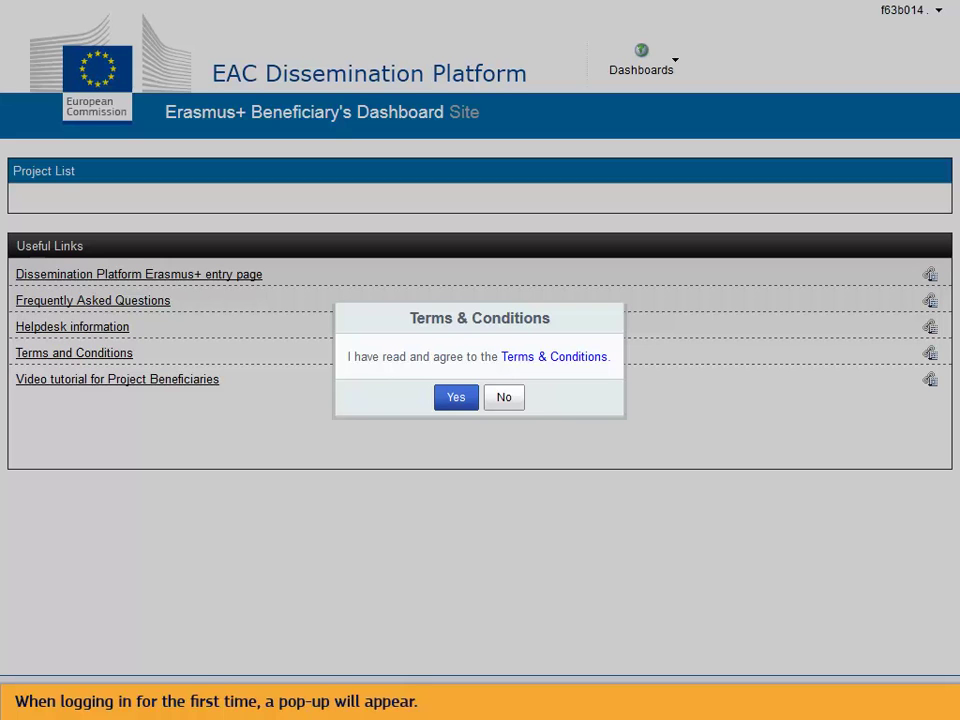
# Read the full Terms of Use, then agree to the Terms & Conditions
pyautogui.click(523, 356)
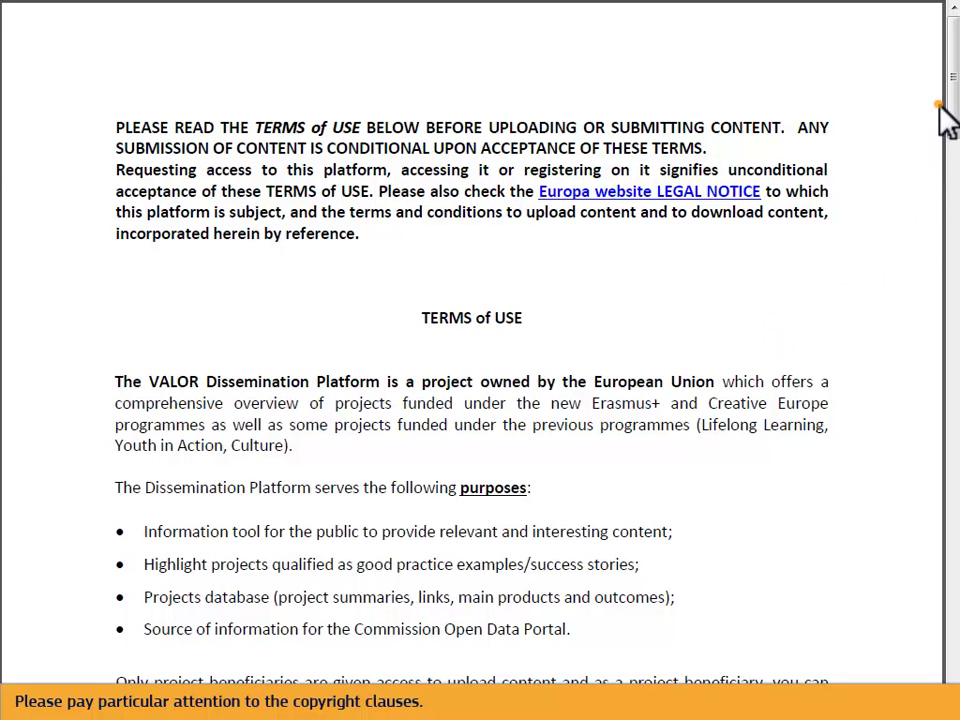
pyautogui.moveTo(948, 112); pyautogui.dragTo(953, 505)
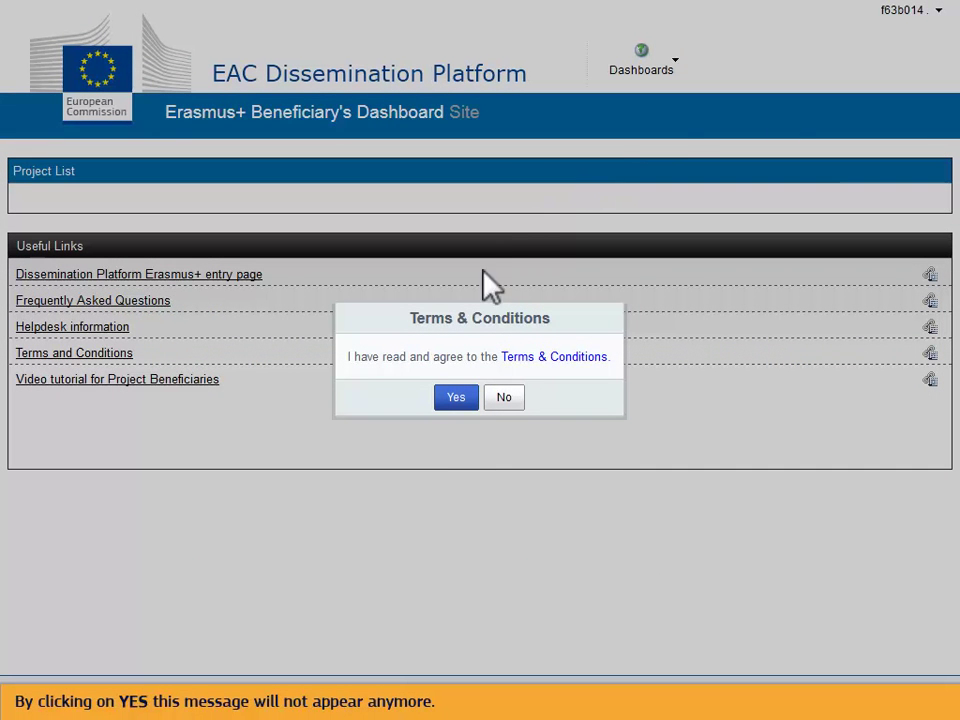
pyautogui.click(455, 397)
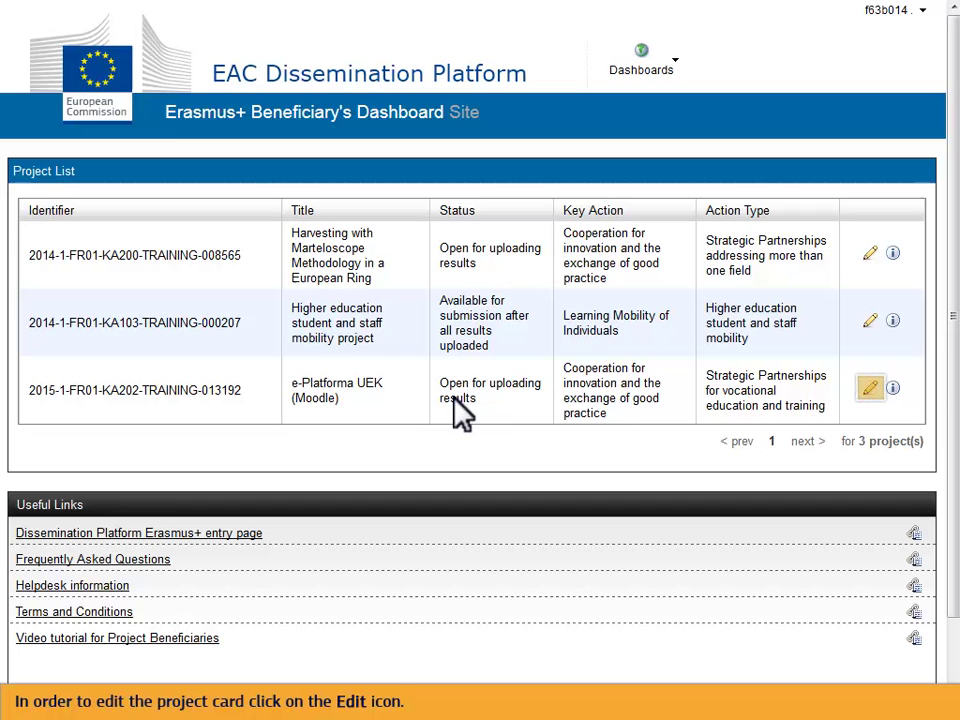
# Upload YUSS_logo.jpg as the logo of the e-Platforma UEK (Moodle) project card
pyautogui.click(868, 390)
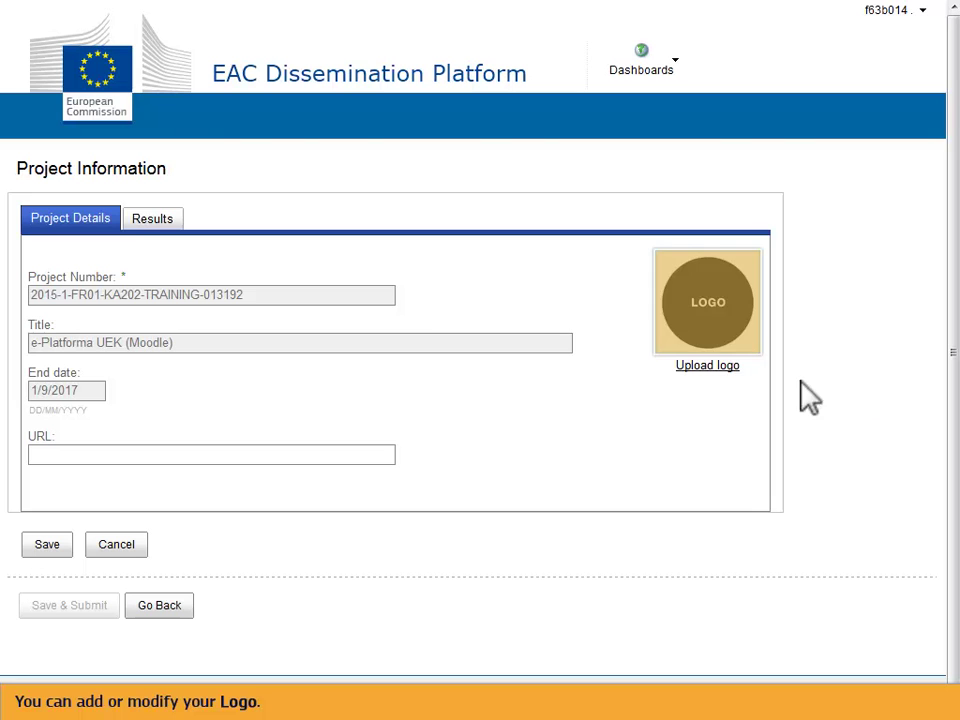
pyautogui.click(714, 371)
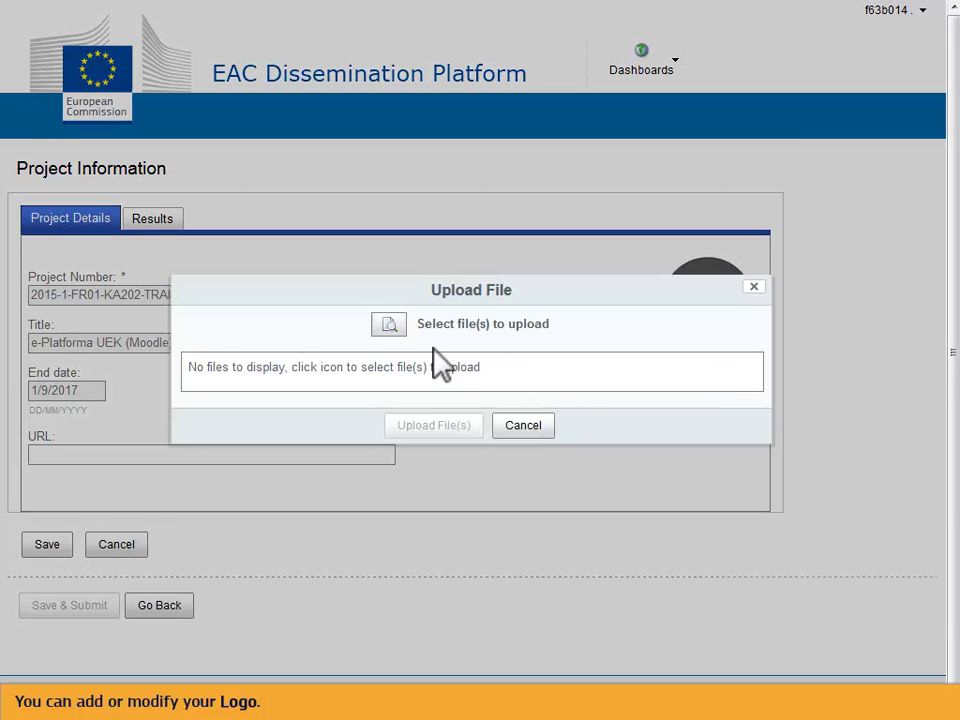
pyautogui.click(392, 324)
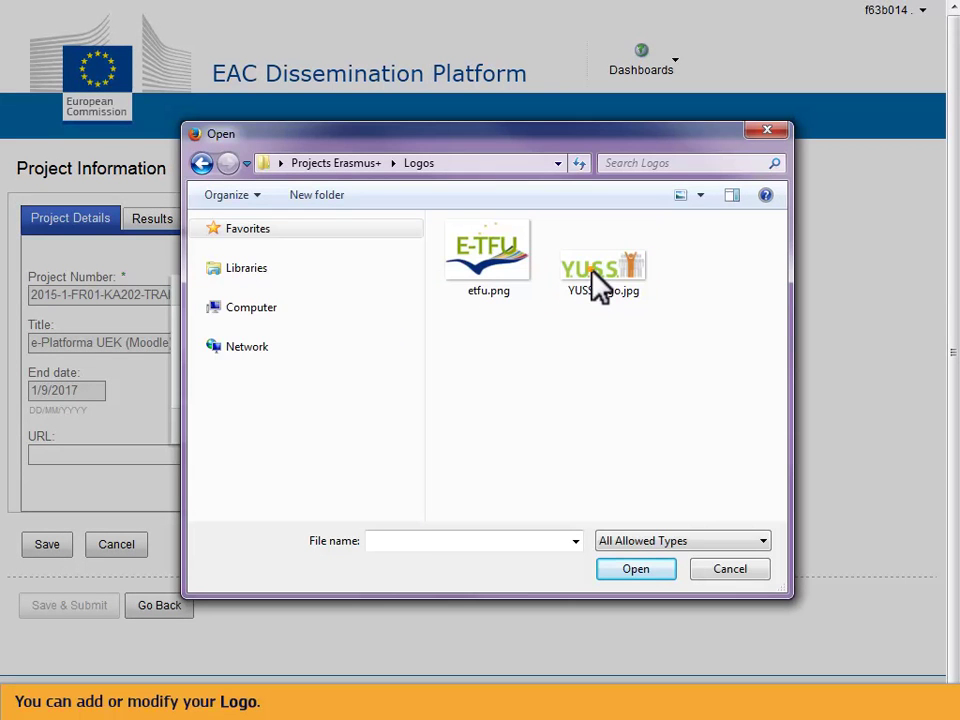
pyautogui.click(598, 268)
pyautogui.click(617, 567)
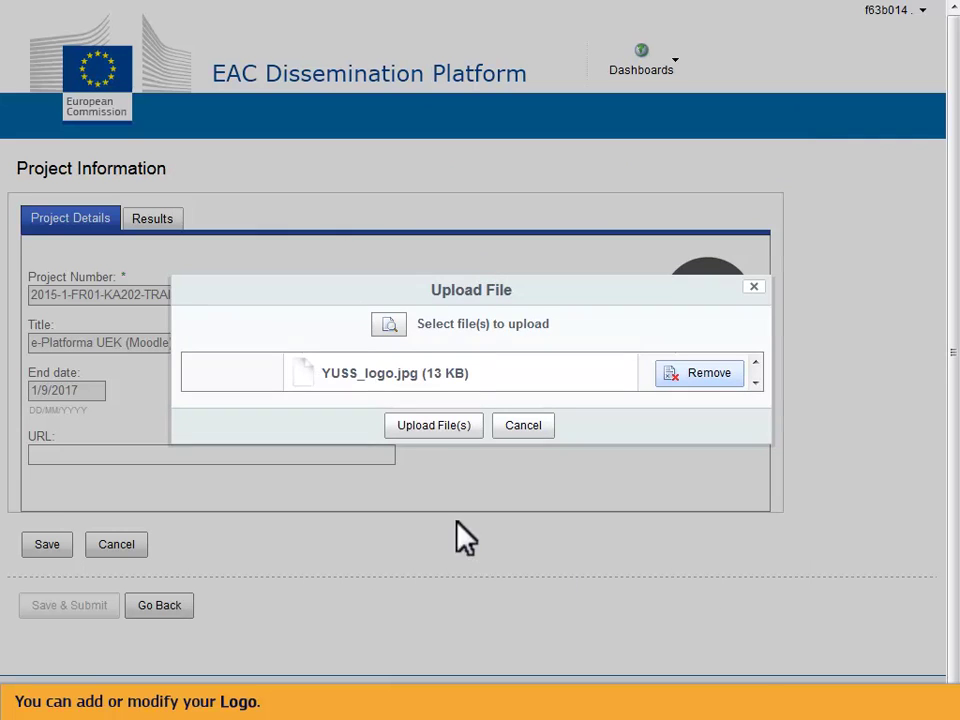
pyautogui.click(431, 426)
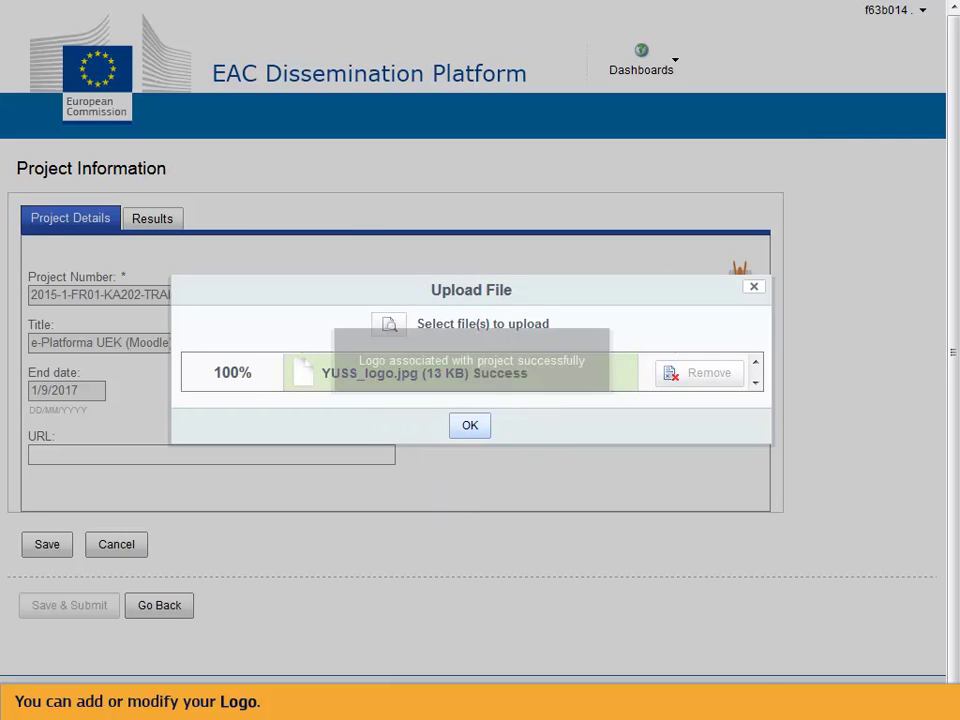
pyautogui.click(469, 427)
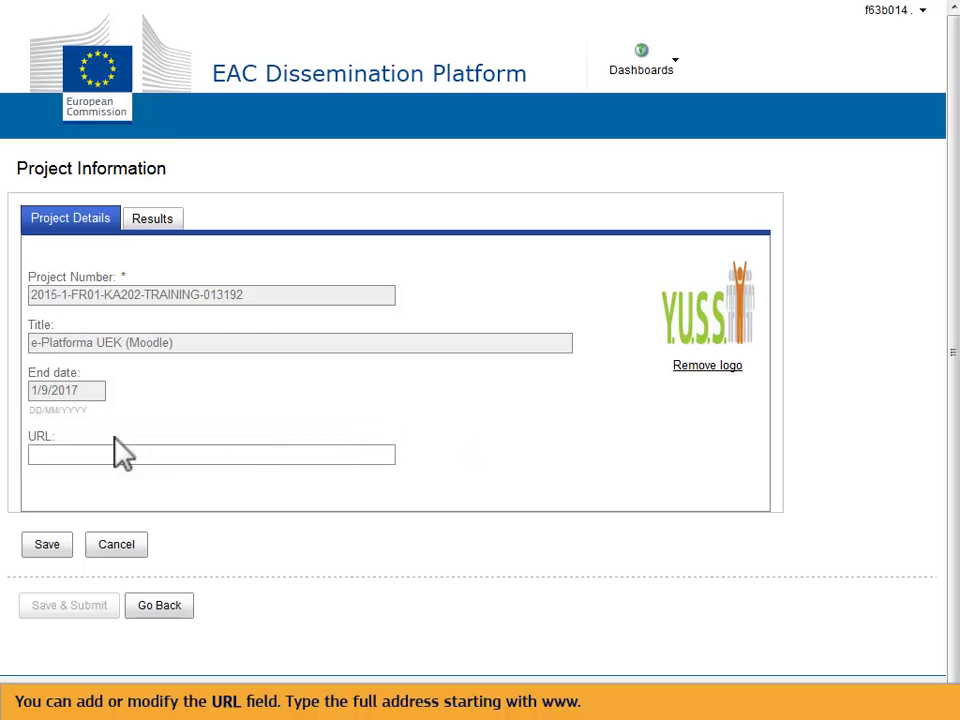
pyautogui.click(45, 455)
pyautogui.write('www.ec.europa.eu/programmes')
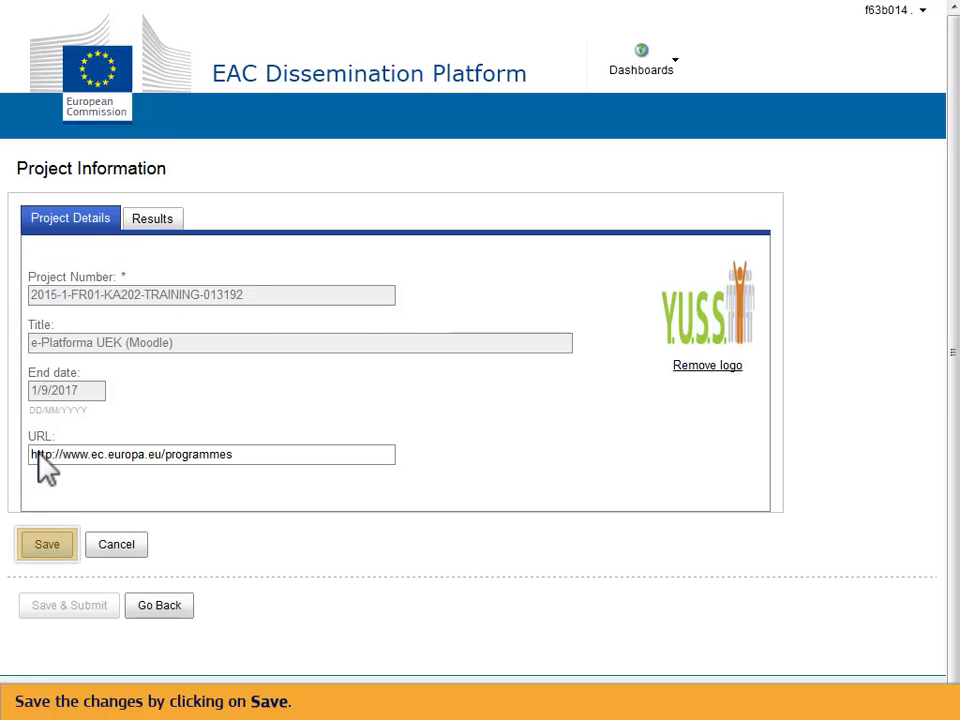
pyautogui.click(57, 558)
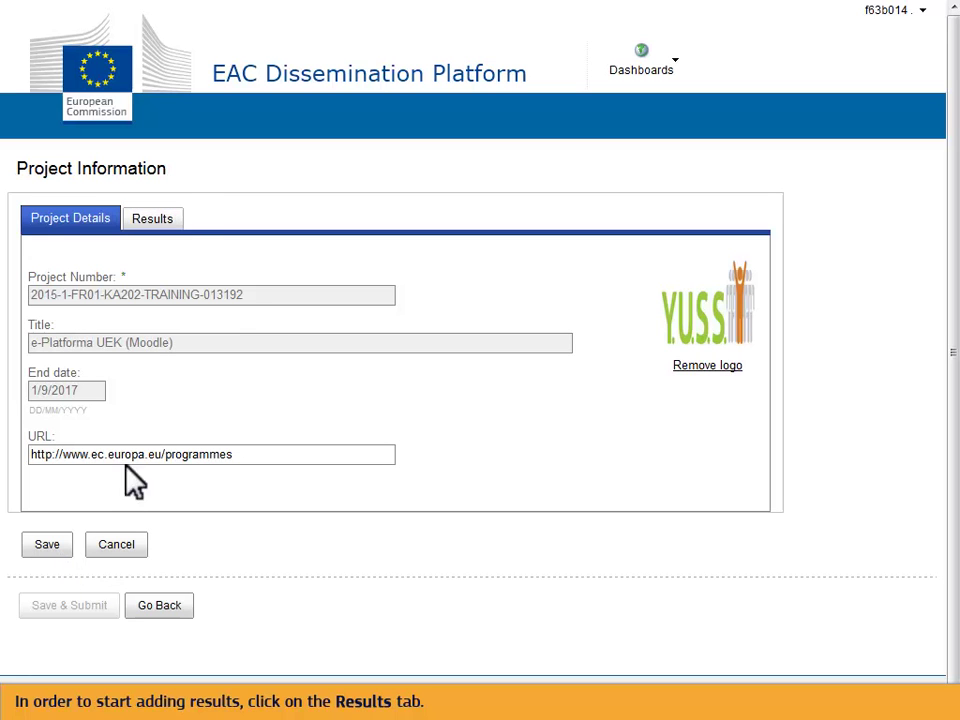
pyautogui.click(148, 223)
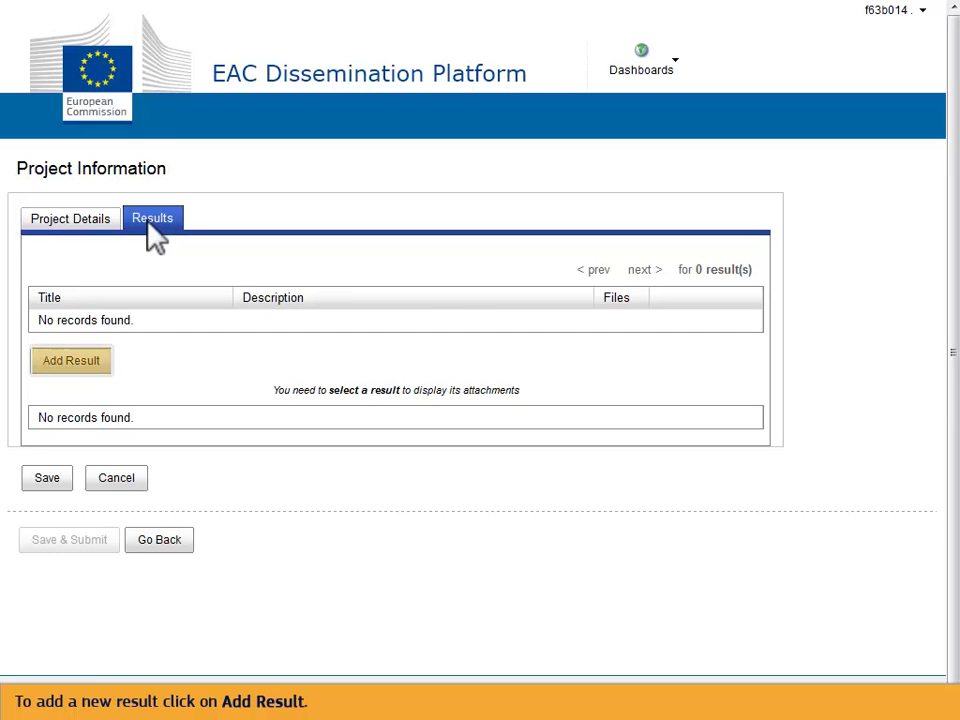
# Add a 'Galway Film Fair' result with a description of its industry events
pyautogui.click(66, 364)
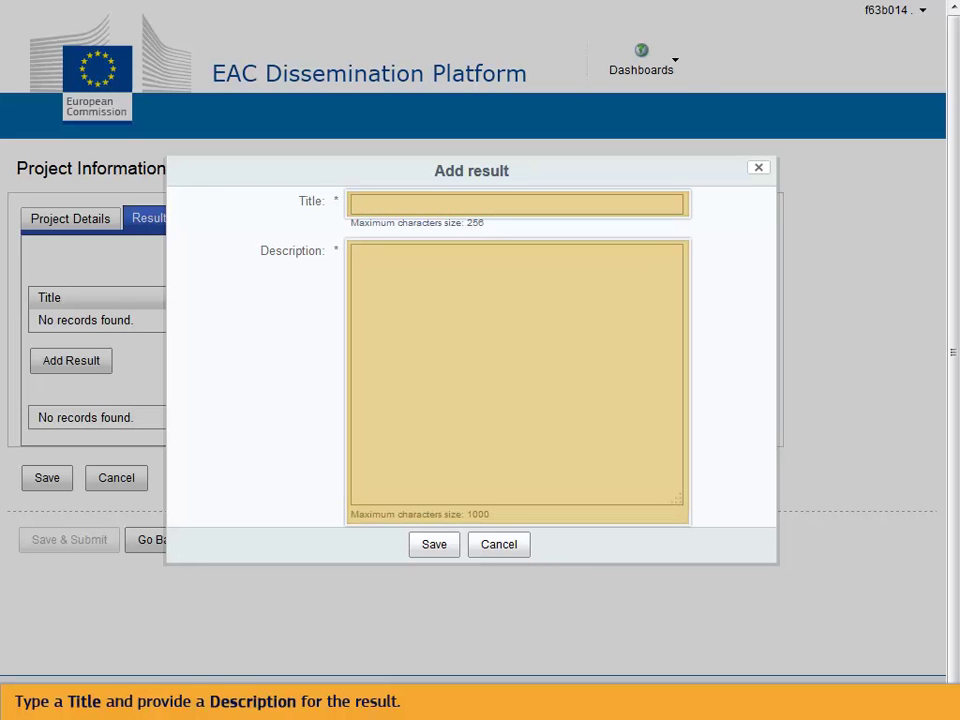
pyautogui.click(367, 206)
pyautogui.write('Galway Film Fair')
pyautogui.click(429, 273)
pyautogui.write('The Galway Film Fair is an umb')
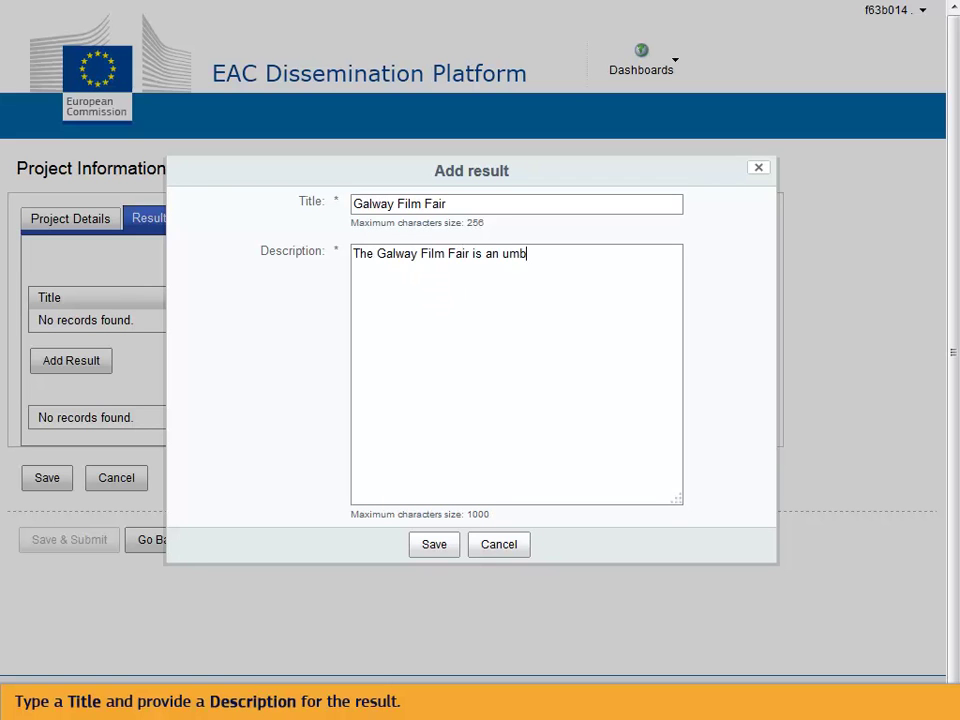
pyautogui.write('rella term for the many industry events taking place during the Galway Film Fair Fleadh (festival) for the benefit of the Euro')
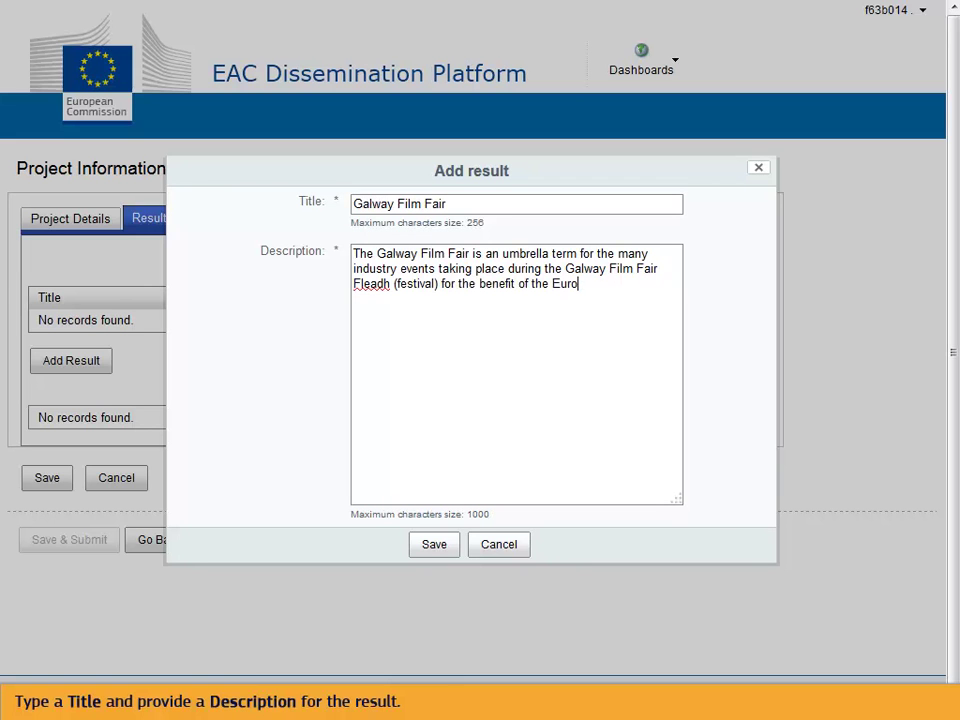
pyautogui.write('pean audio-visual industry.')
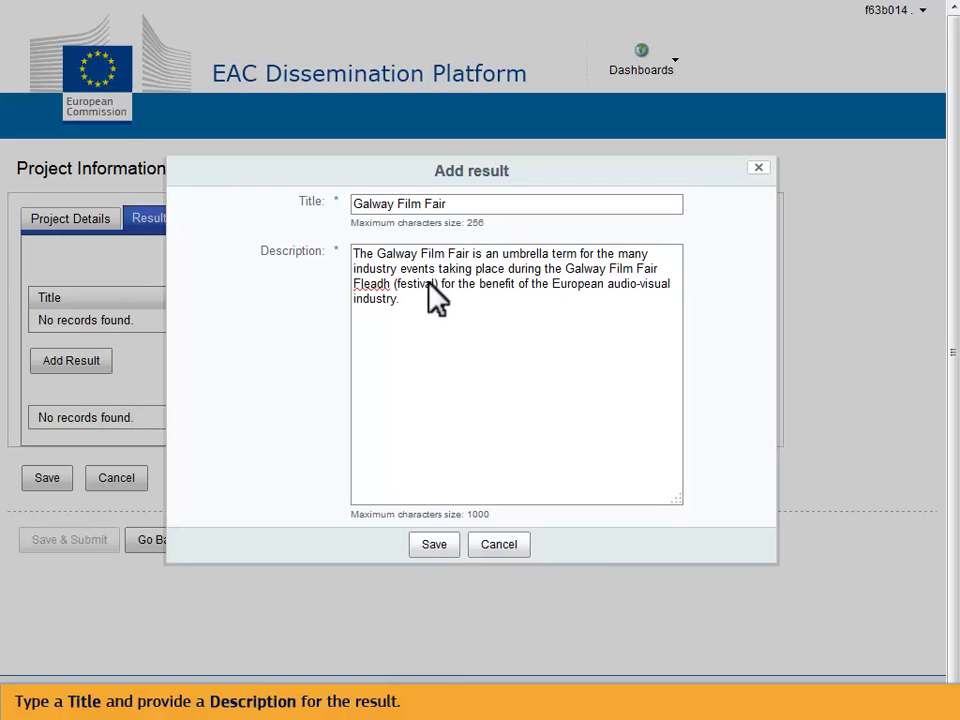
pyautogui.click(434, 548)
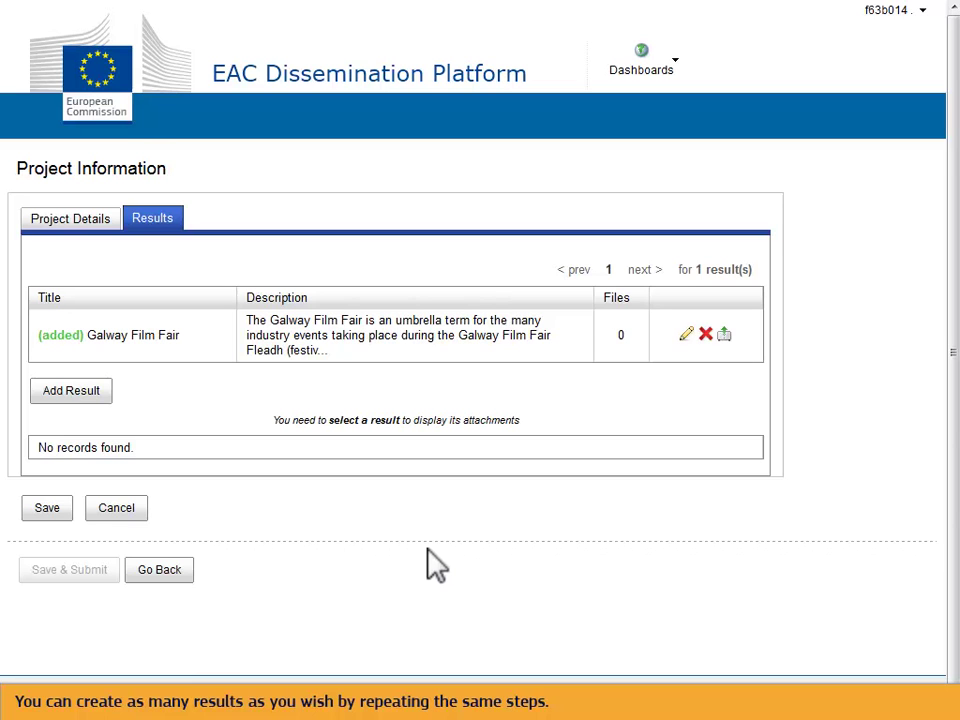
# Add a second result 'New audiences and creations' with pasted title and description
pyautogui.click(76, 392)
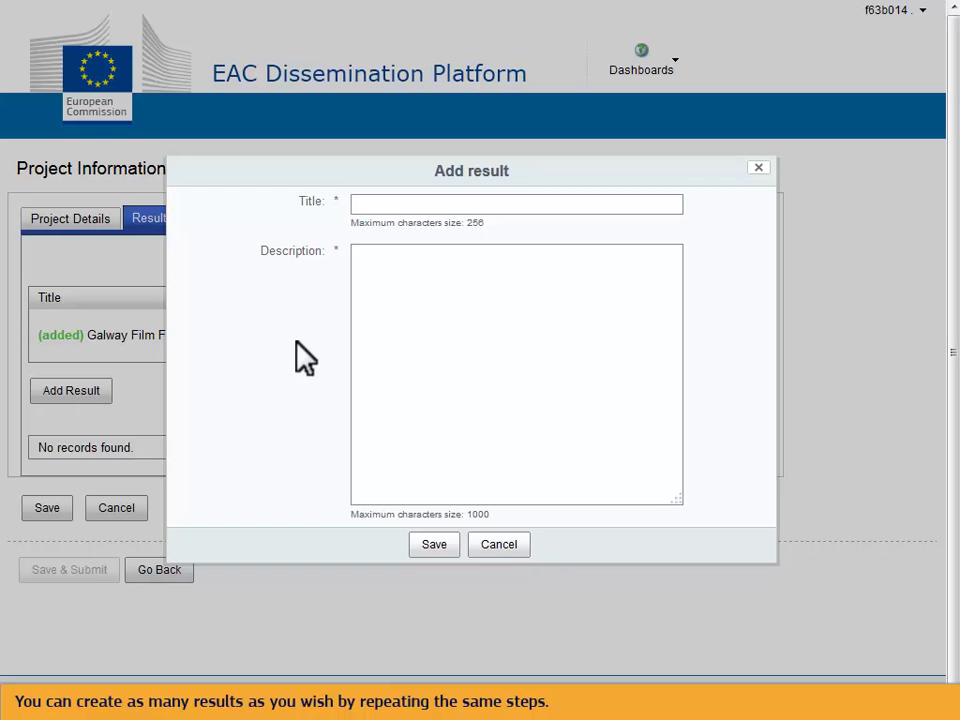
pyautogui.click(362, 204)
pyautogui.write('New audiences and creations')
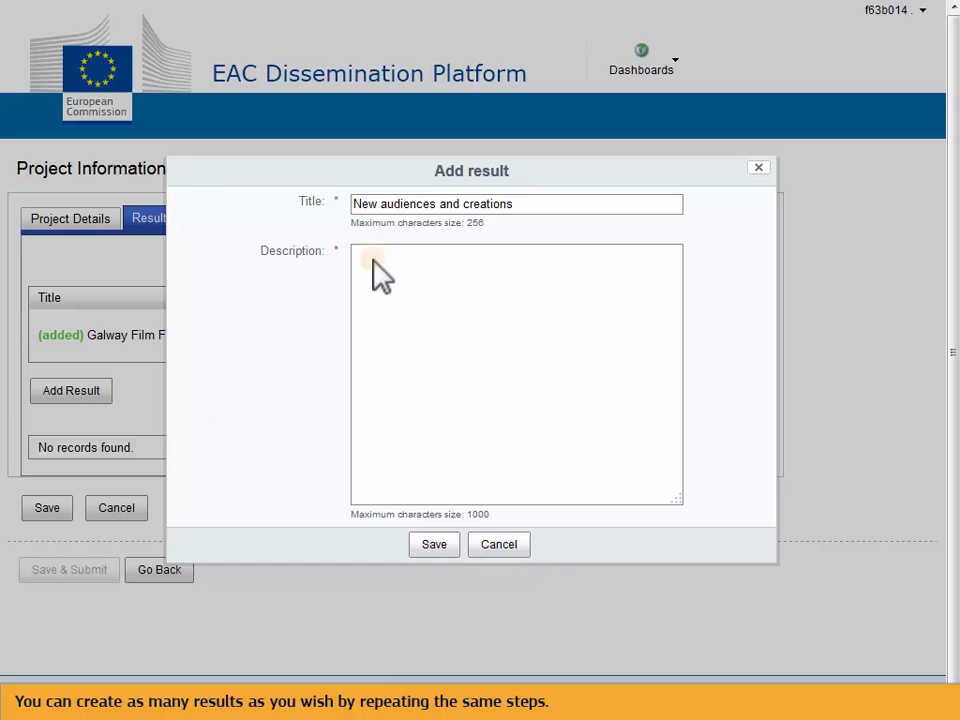
pyautogui.click(381, 274)
pyautogui.write('SYMBOLS is an innovative interdisciplinary cooperation project that pretends to create and test new approaches to discover European Cemeteries, in order reinforce the knowledge and public awareness on its hidden heritage.')
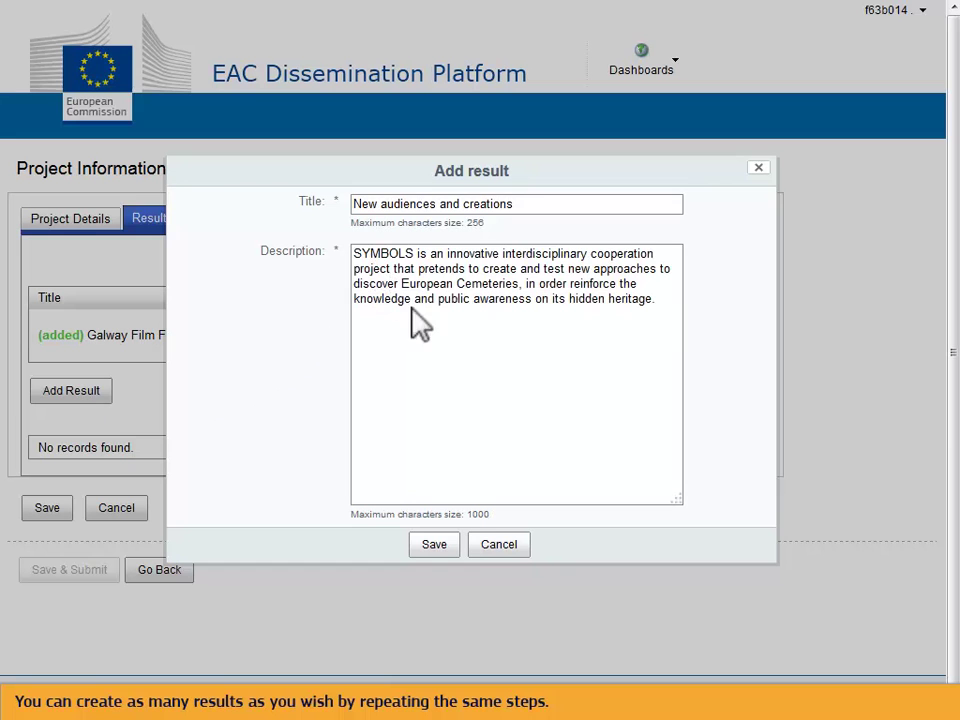
pyautogui.click(434, 547)
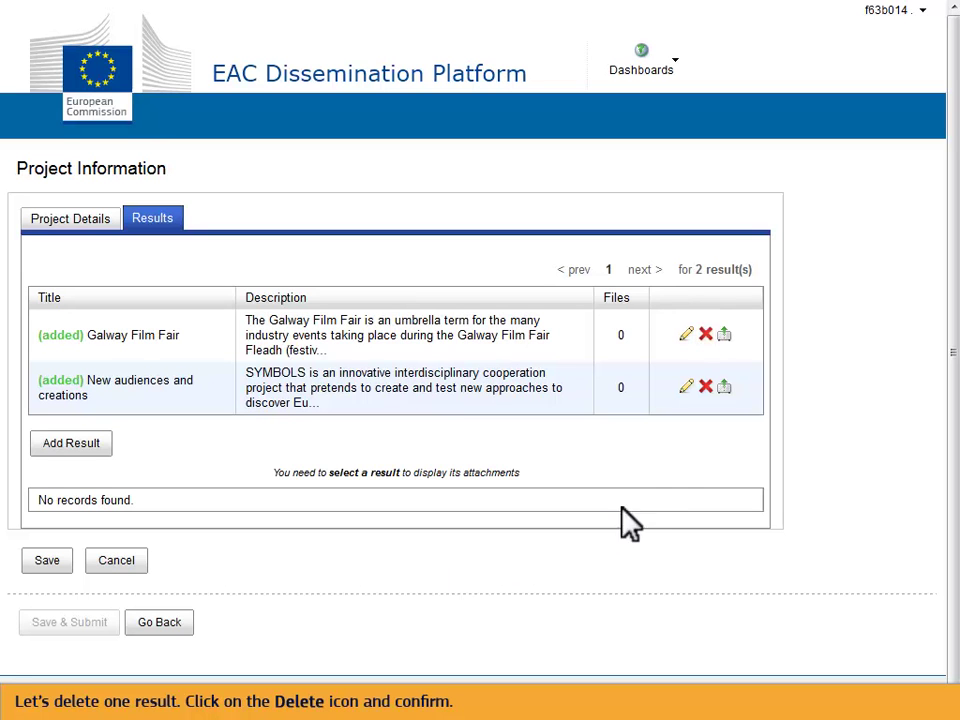
# Delete the Galway Film Fair result and confirm the deletion
pyautogui.click(705, 334)
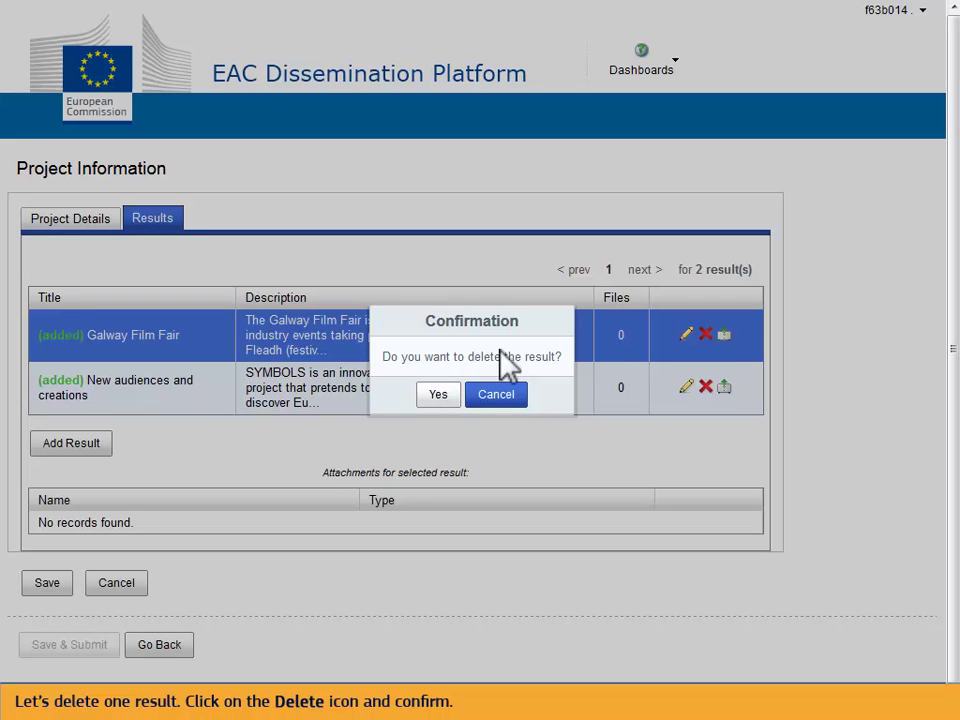
pyautogui.click(437, 395)
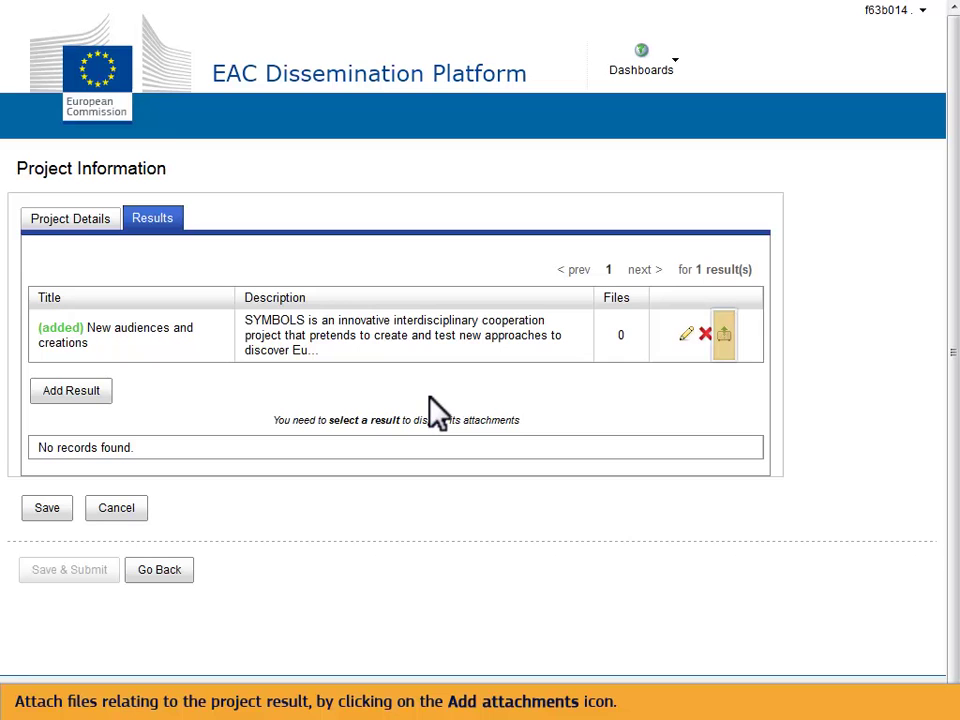
# Attach the female unemployment report PDF and the video tutorial .docx to 'New audiences and creations'
pyautogui.click(724, 335)
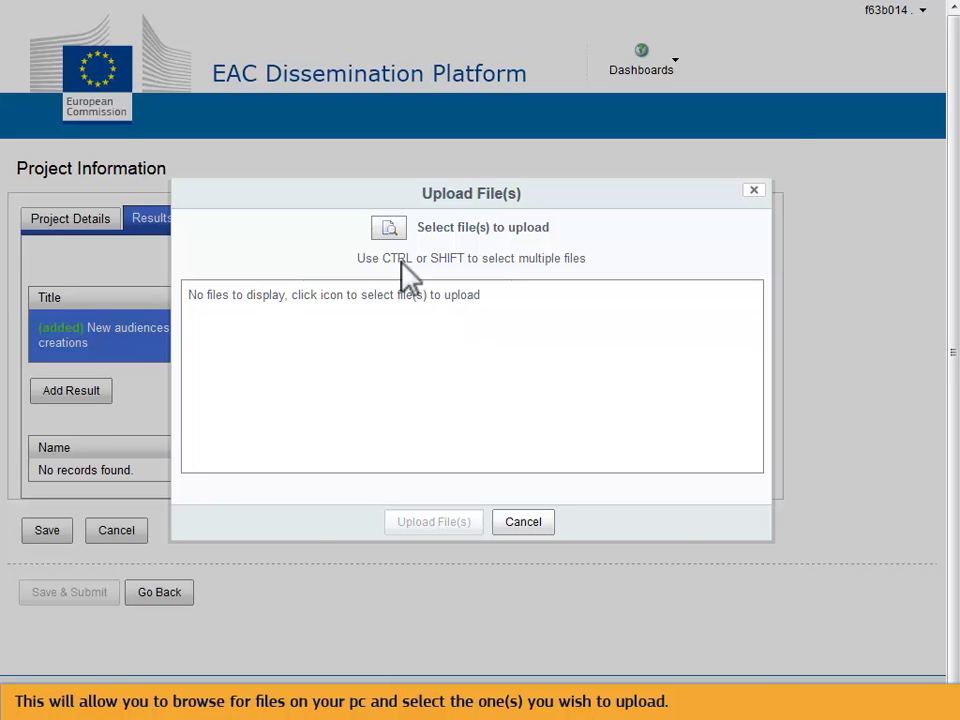
pyautogui.click(389, 229)
pyautogui.click(566, 268)
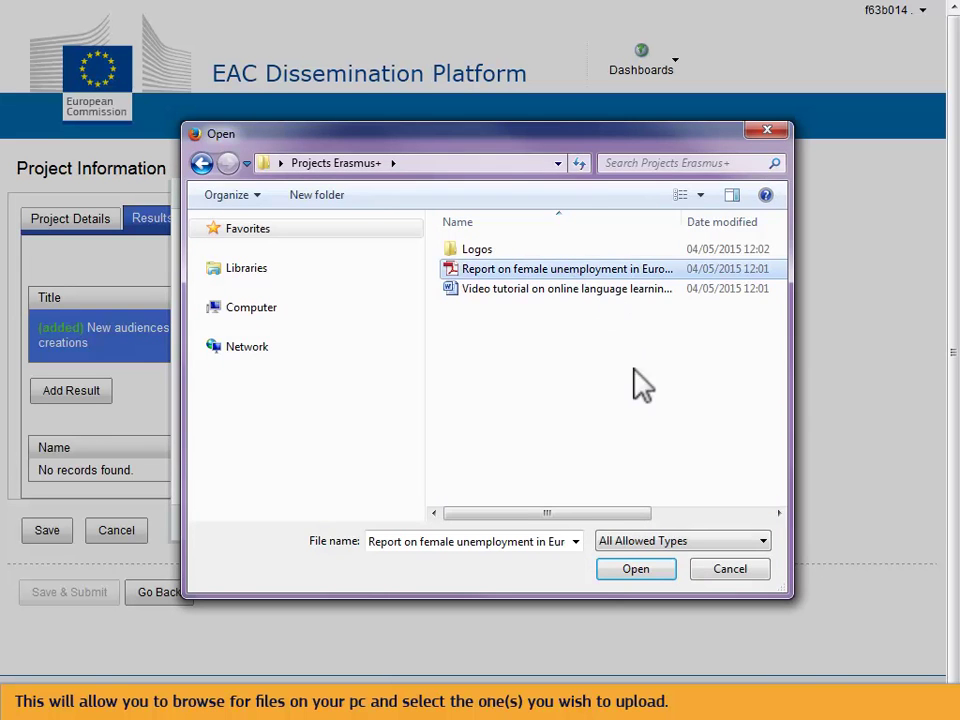
pyautogui.click(645, 569)
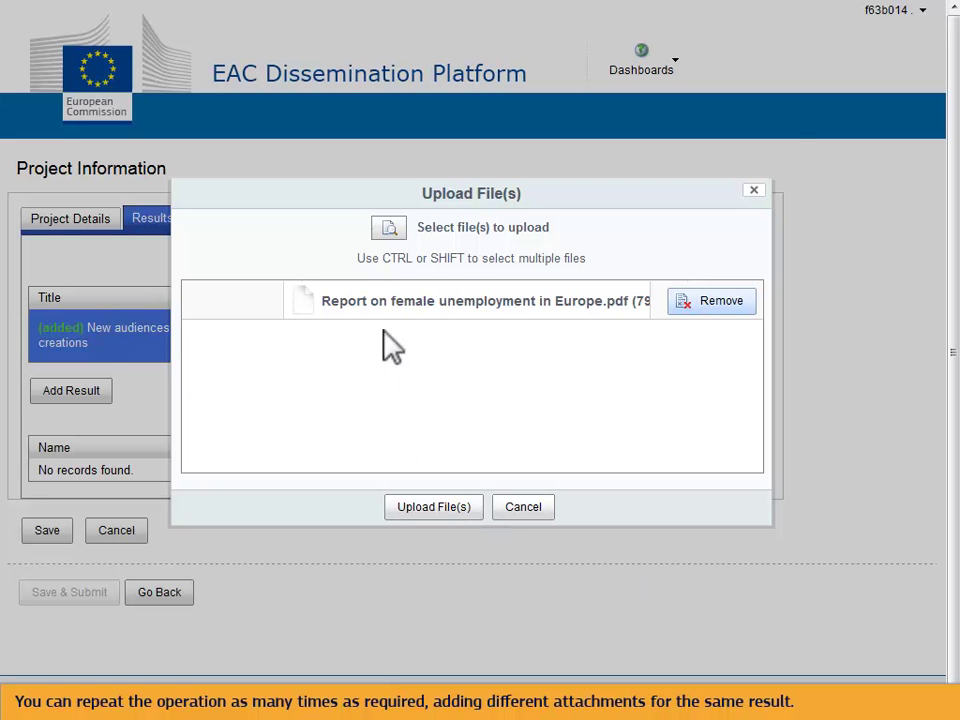
pyautogui.click(385, 228)
pyautogui.click(555, 288)
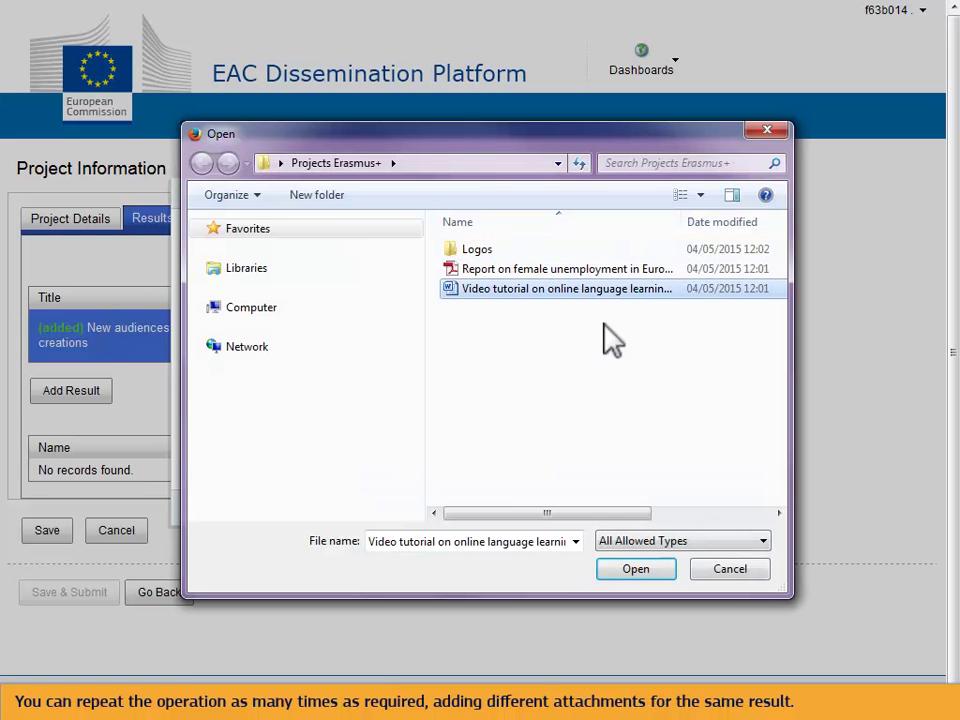
pyautogui.click(638, 568)
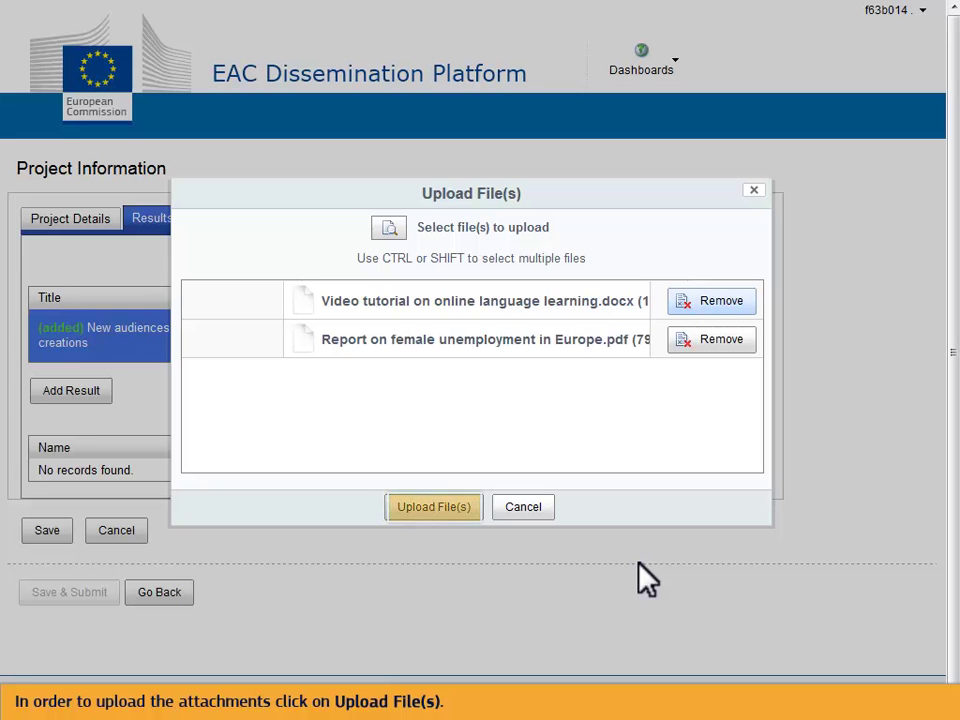
pyautogui.click(435, 510)
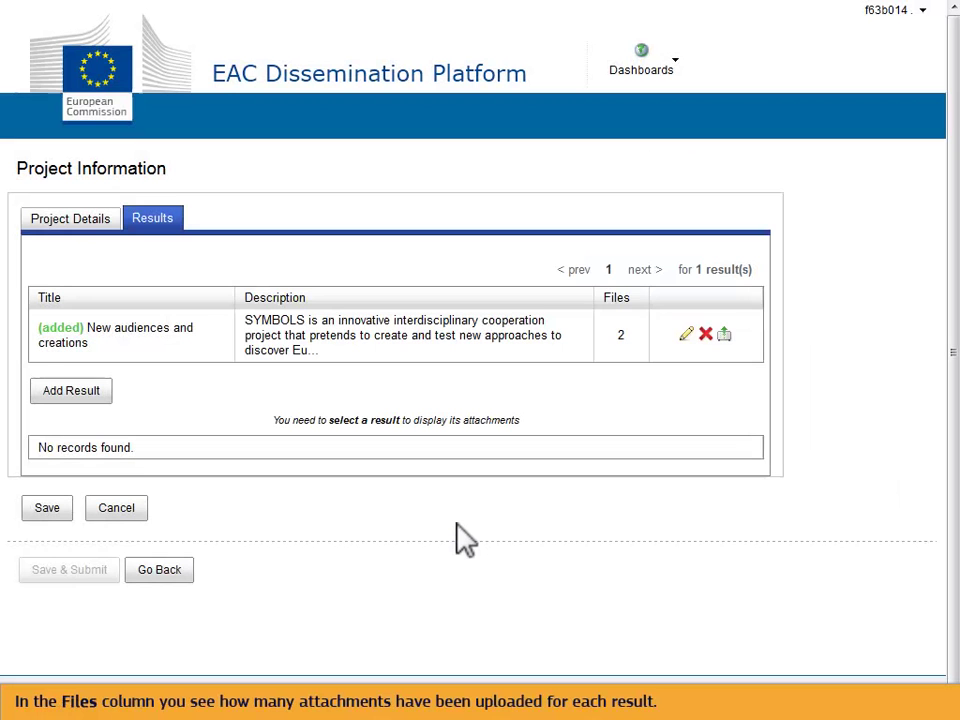
pyautogui.click(458, 522)
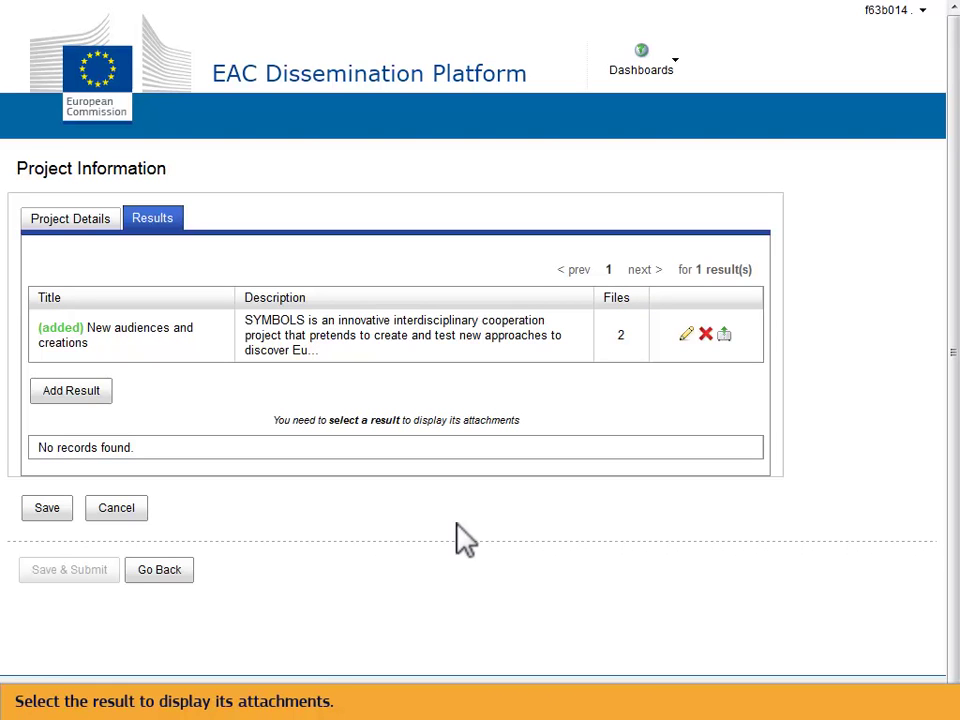
# Check the result's attachments, then save the project card
pyautogui.click(569, 346)
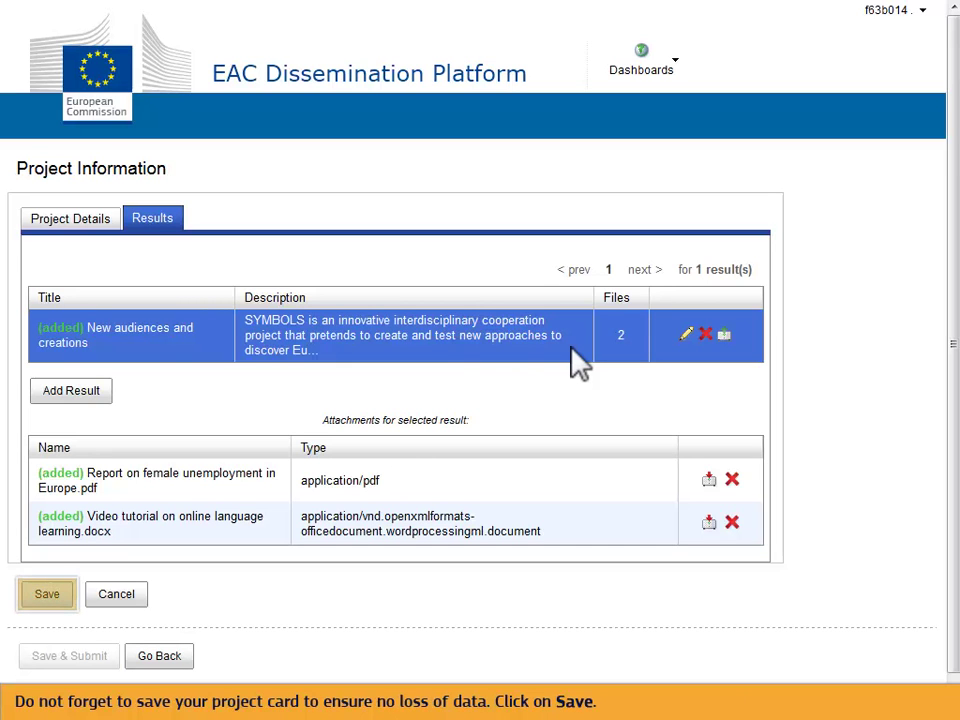
pyautogui.click(36, 594)
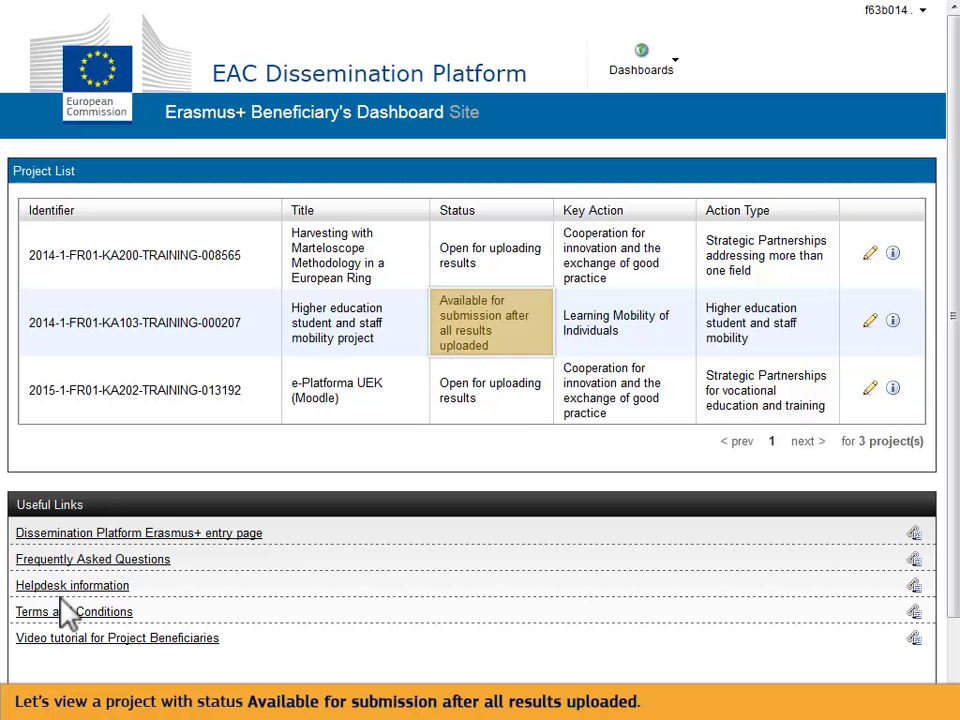
# Open the Higher education student and staff mobility project's Results tab
pyautogui.click(870, 319)
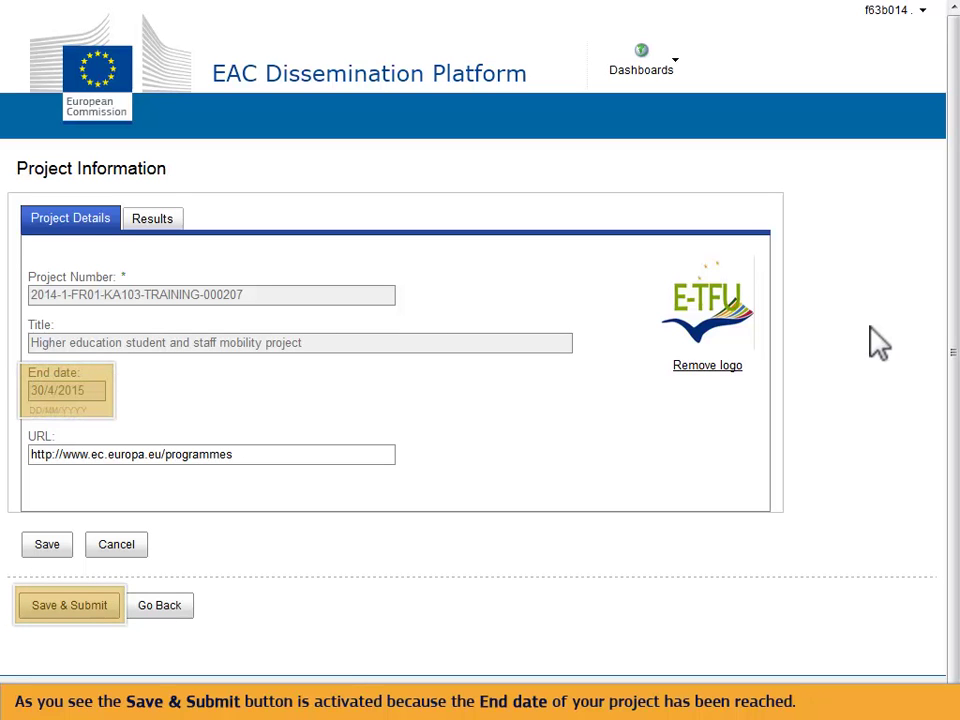
pyautogui.click(155, 222)
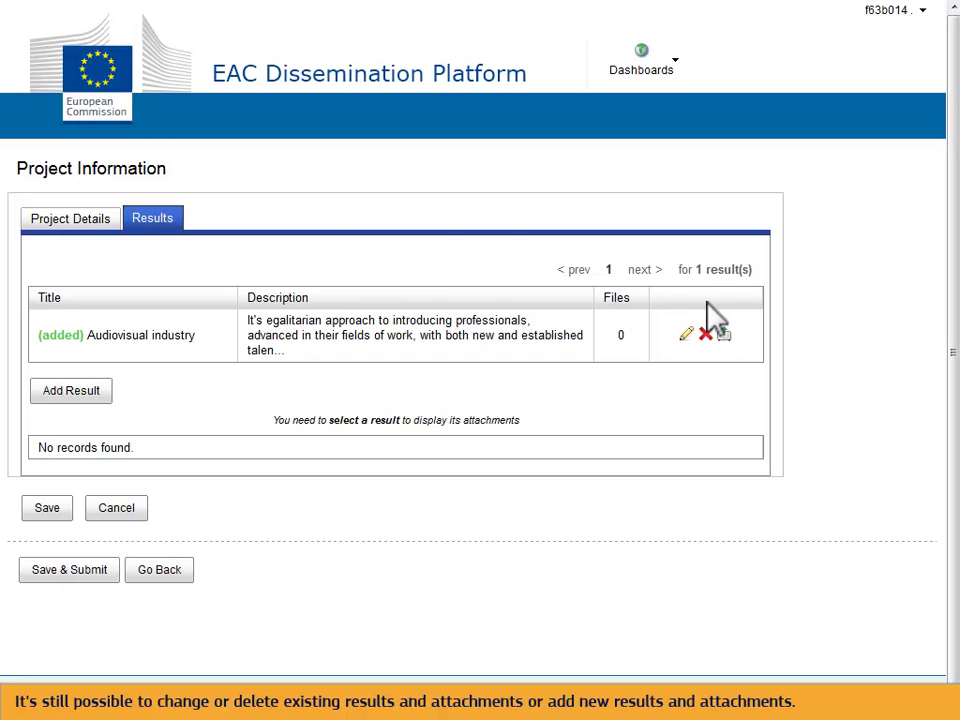
# Upload the mp3 song, VIDEO.mp4 and the female unemployment report PDF to Audiovisual industry
pyautogui.click(724, 334)
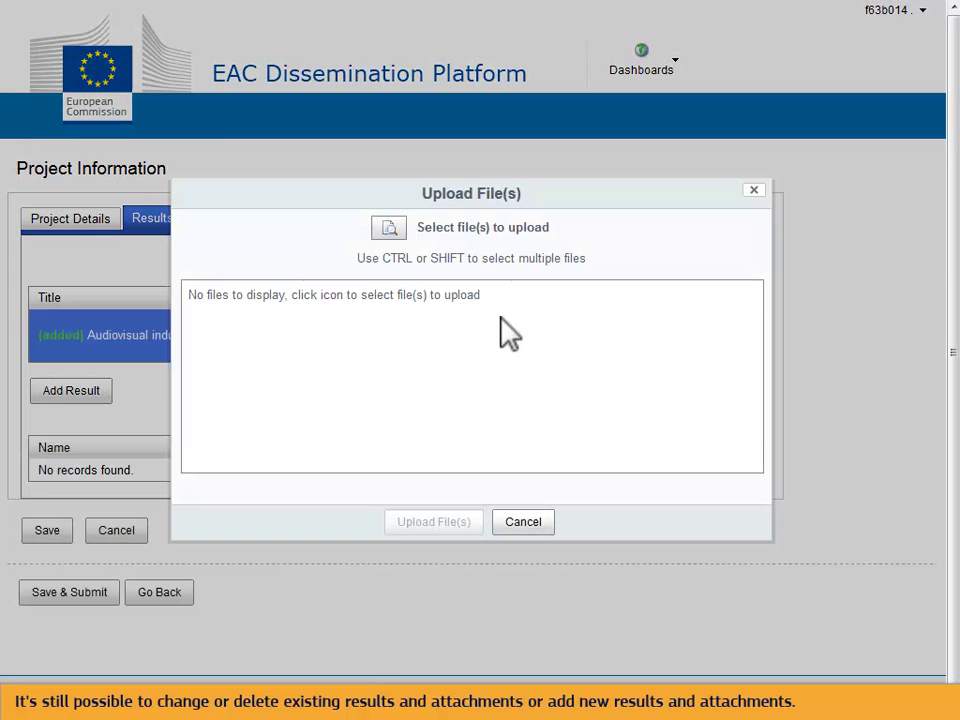
pyautogui.click(387, 229)
pyautogui.moveTo(646, 328); pyautogui.dragTo(478, 267)
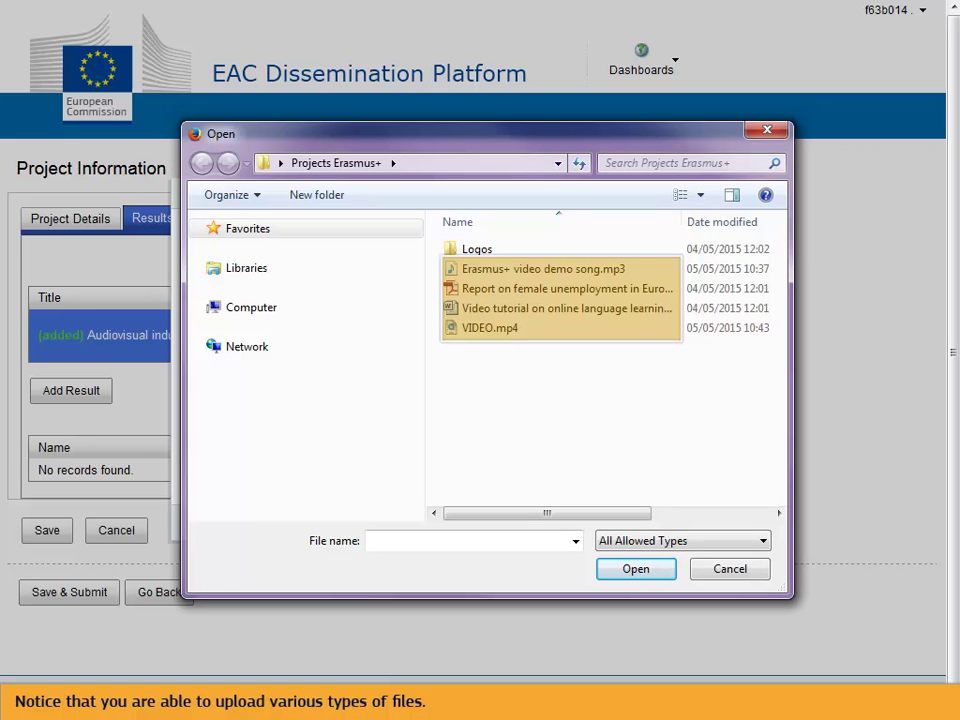
pyautogui.press('Return')
pyautogui.click(446, 512)
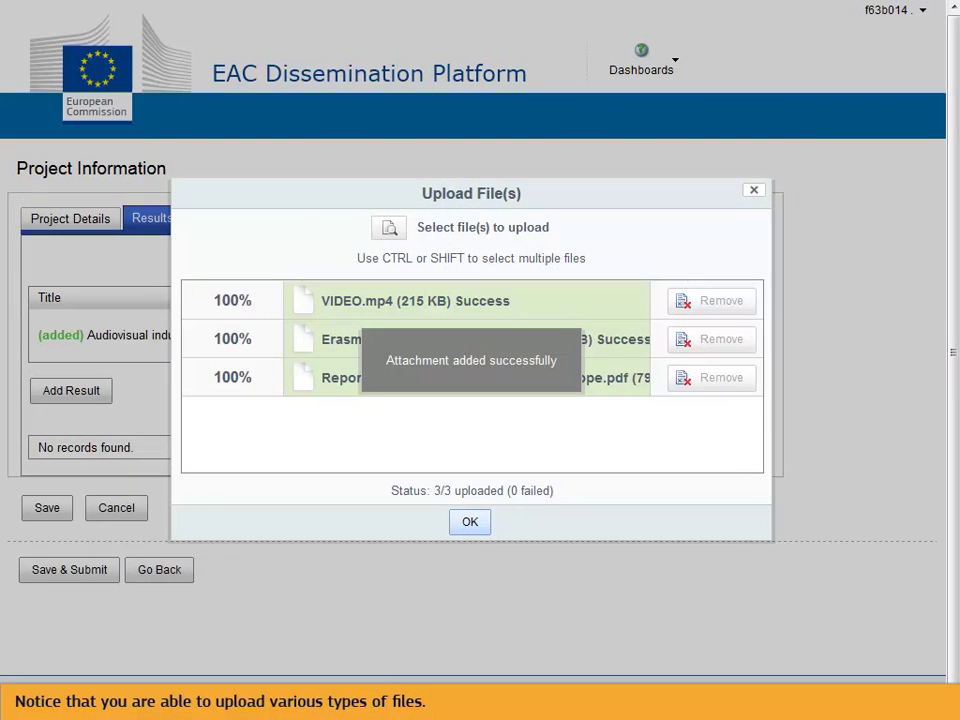
pyautogui.click(470, 522)
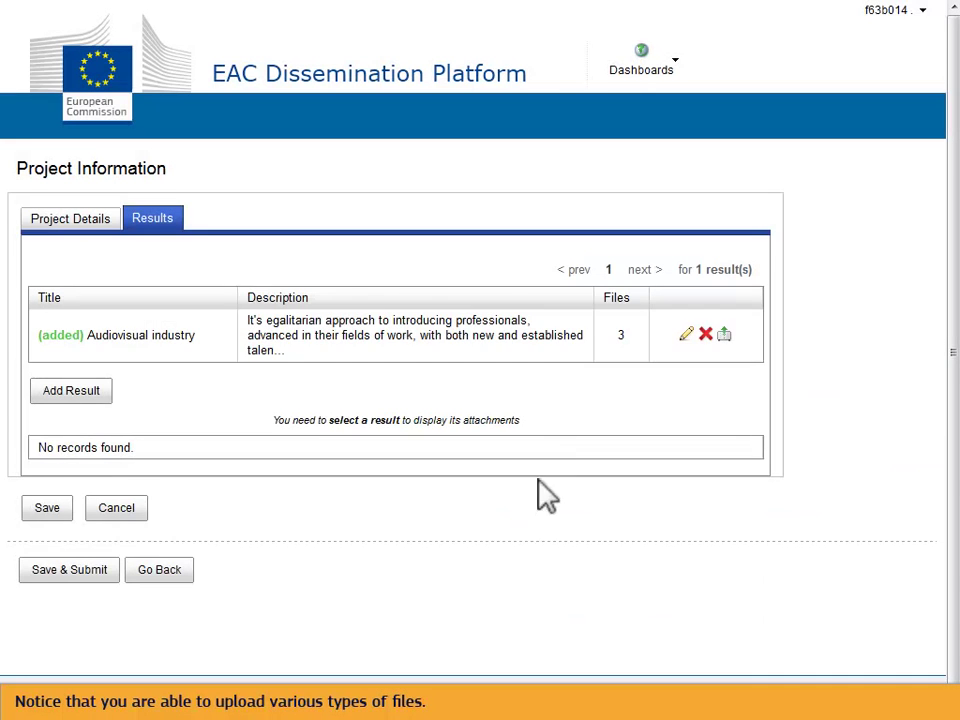
pyautogui.click(578, 350)
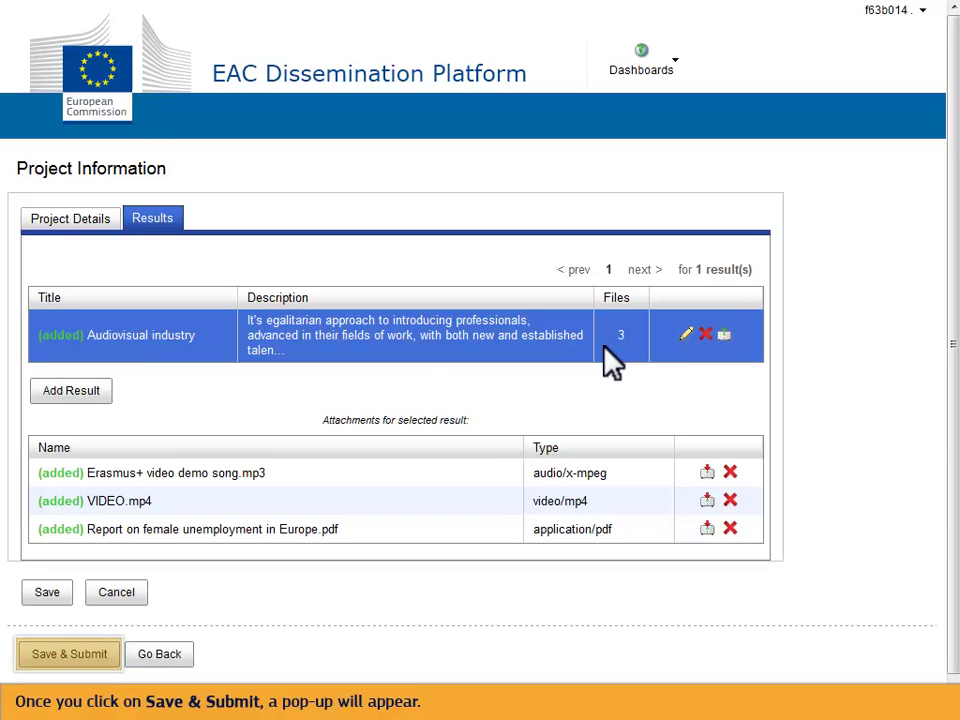
# Save and submit the Higher education mobility project card, confirming the submission
pyautogui.click(62, 654)
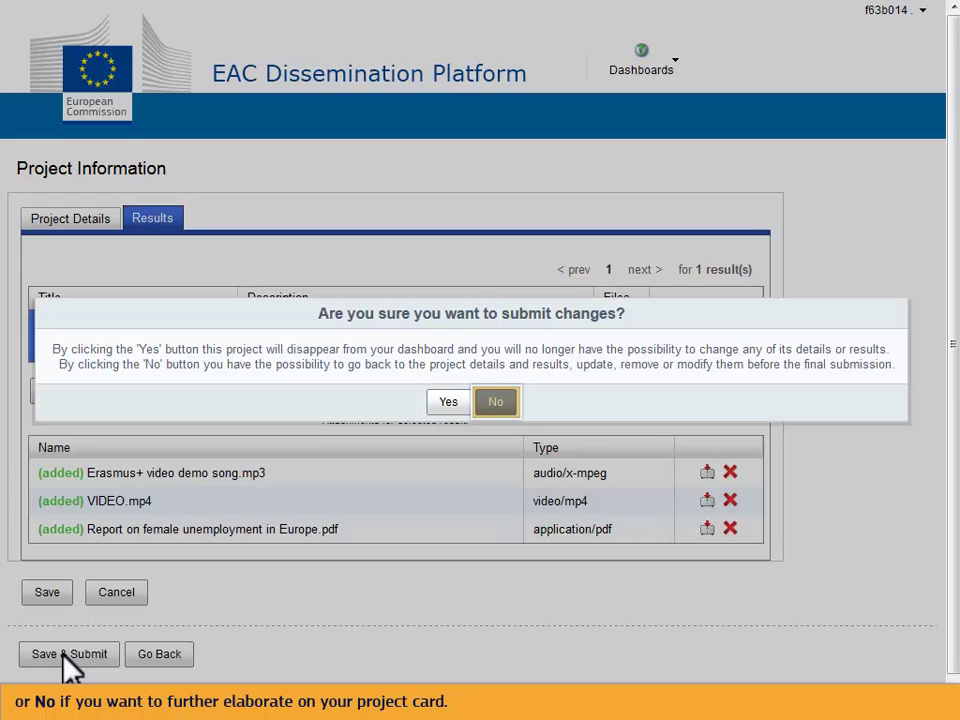
pyautogui.click(444, 403)
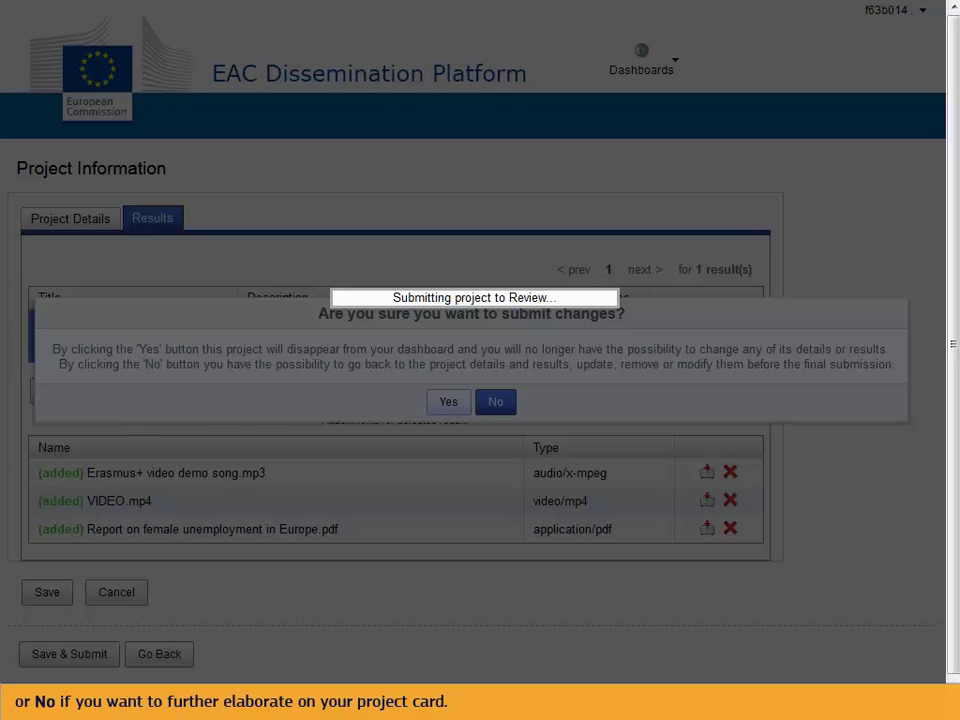